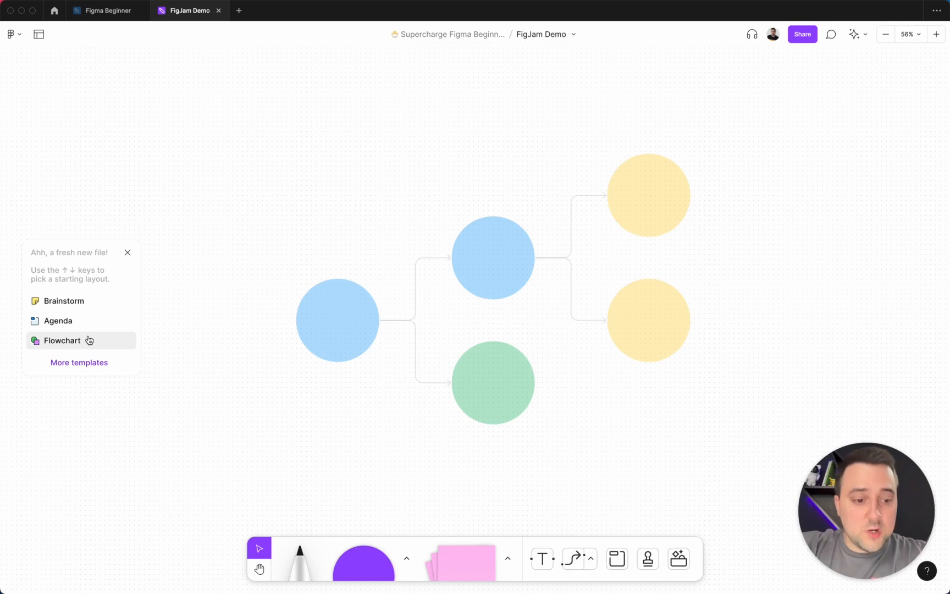
- Dismiss the starting layout suggestions and look over the file's sharing options and comments
click(129, 252)
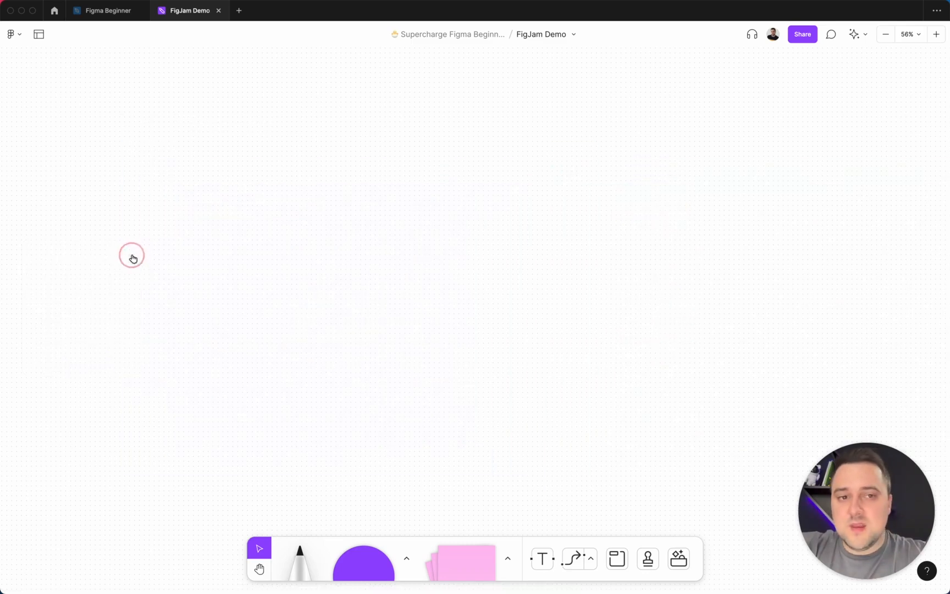
click(804, 36)
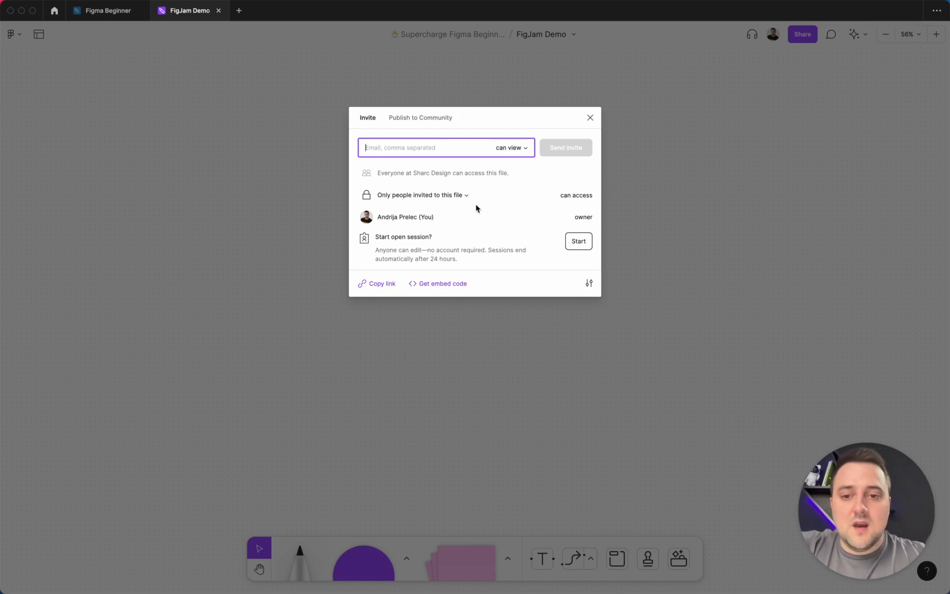
click(591, 118)
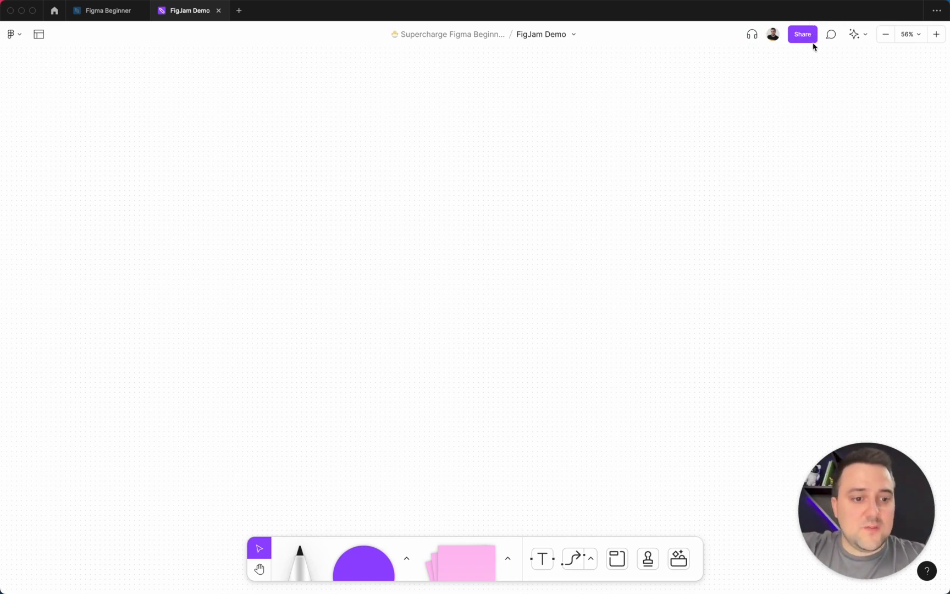
click(832, 37)
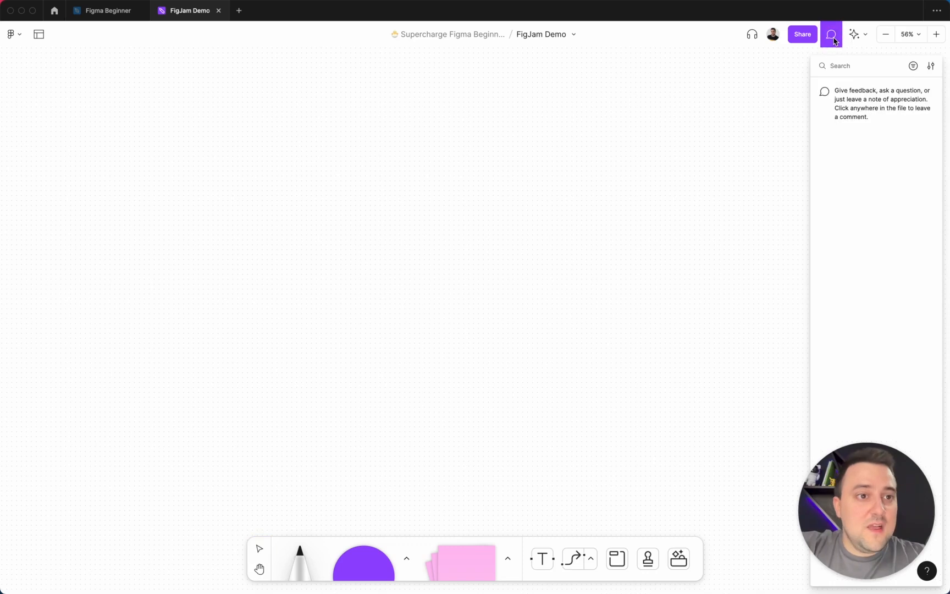
click(834, 40)
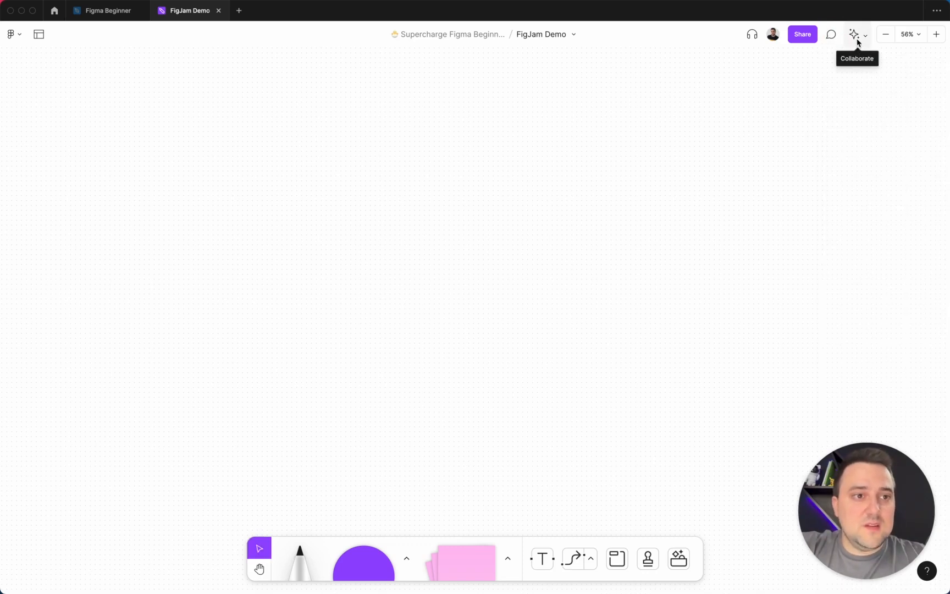
- Use the Emote tool to send a burst of heart-eyes emojis across the middle of the board
click(857, 40)
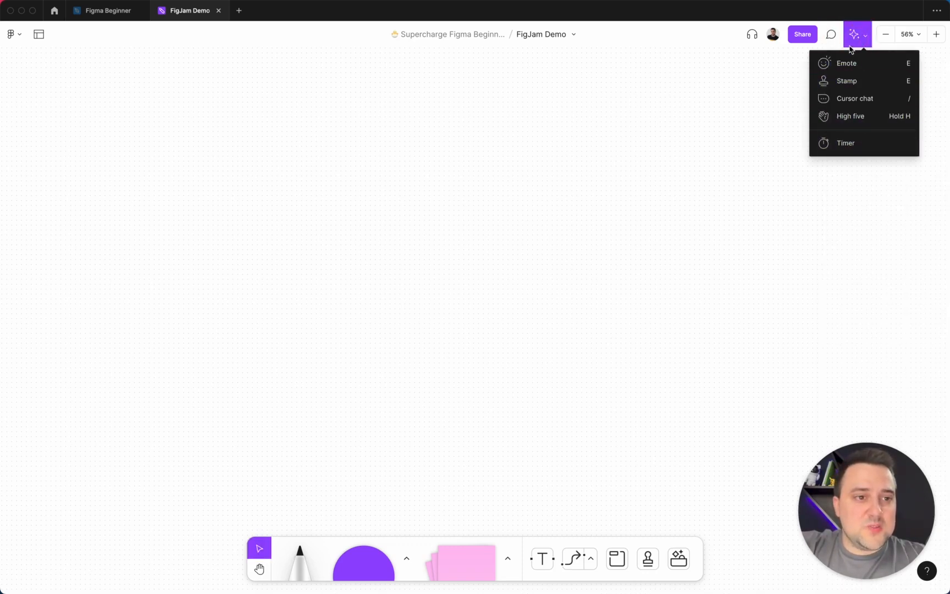
click(850, 64)
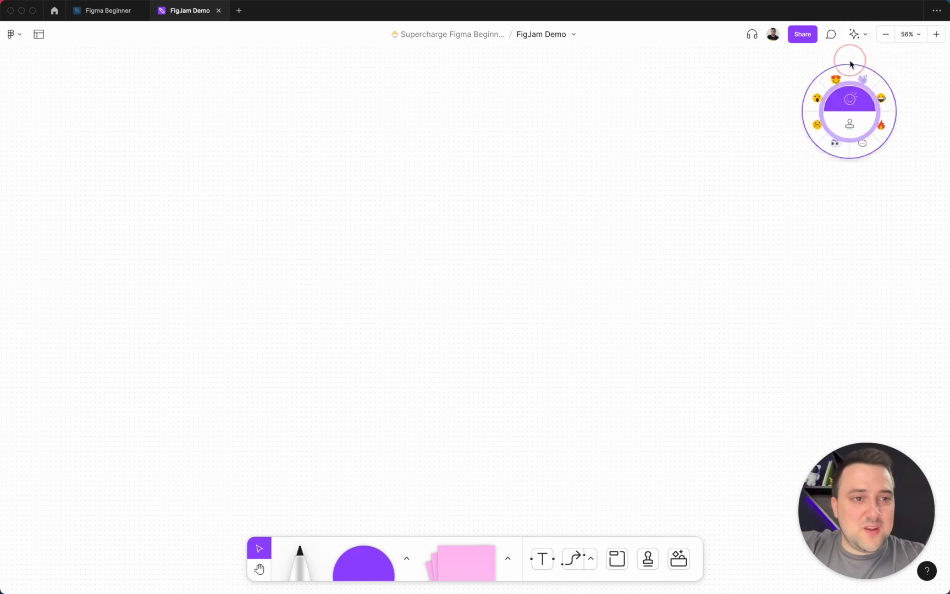
click(831, 68)
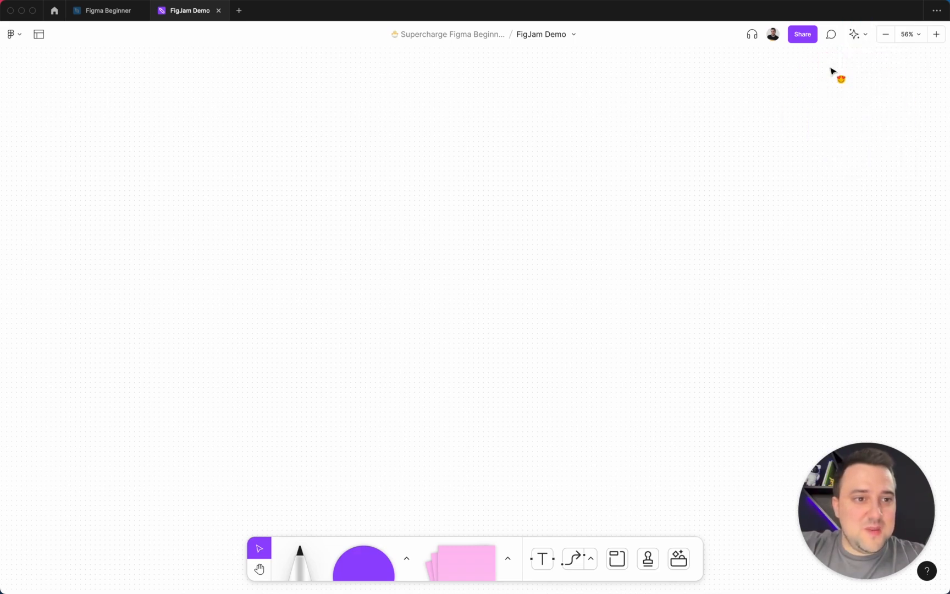
mouse_move(488, 230)
mouse_down()
mouse_move(520, 216)
mouse_move(474, 305)
mouse_move(504, 301)
mouse_move(492, 290)
mouse_move(282, 398)
mouse_move(473, 337)
mouse_move(401, 310)
mouse_move(456, 369)
mouse_move(353, 334)
mouse_move(457, 279)
mouse_move(531, 273)
mouse_move(489, 342)
mouse_move(477, 318)
mouse_move(500, 316)
mouse_up()
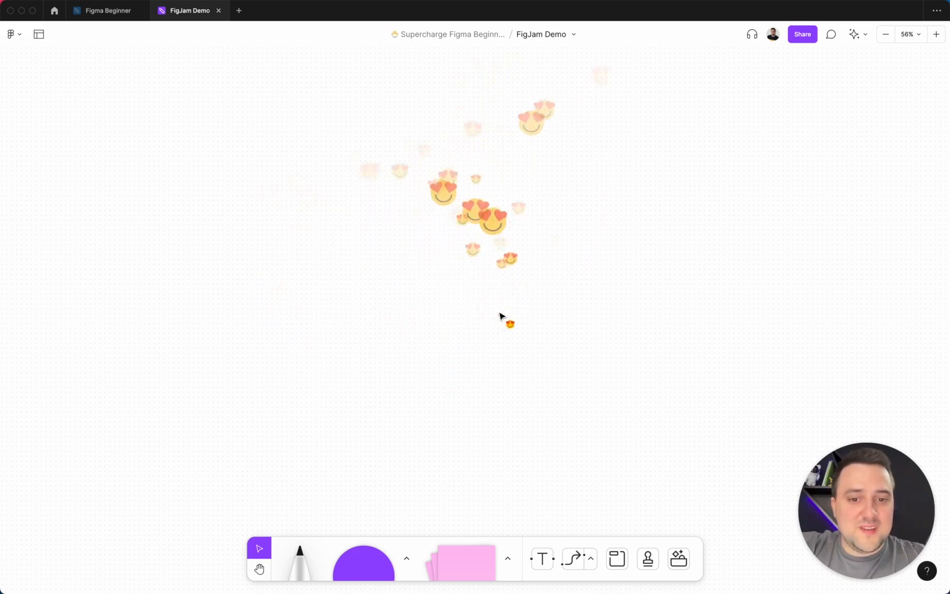
- Place four green thumbs-up stamps in a cluster near the board's centre and dismiss the stamp tip
click(854, 34)
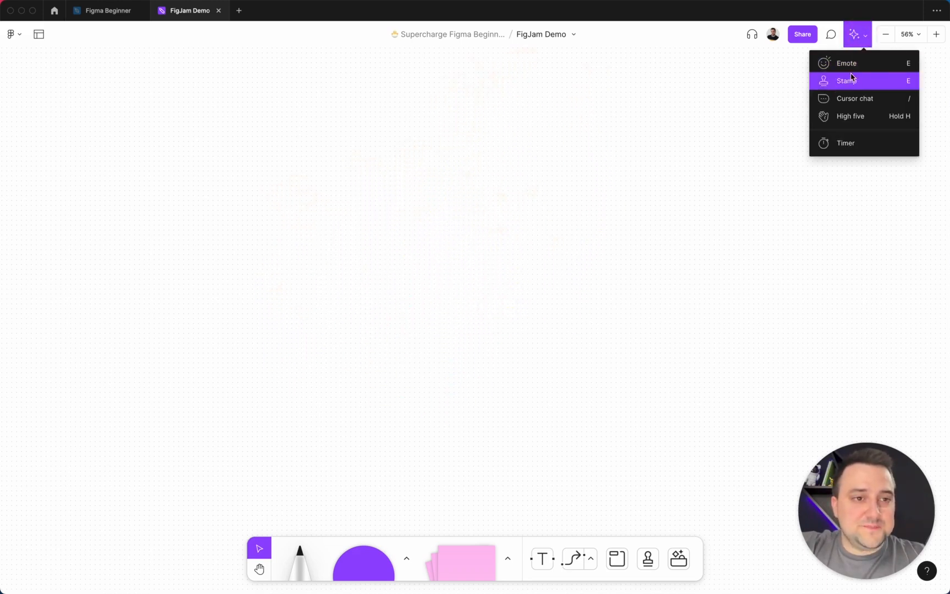
click(833, 86)
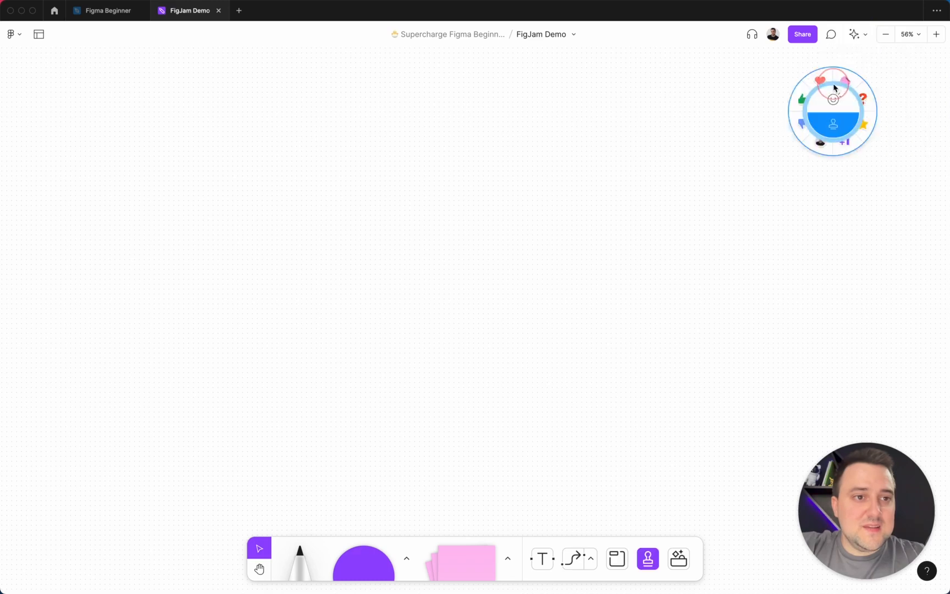
click(789, 94)
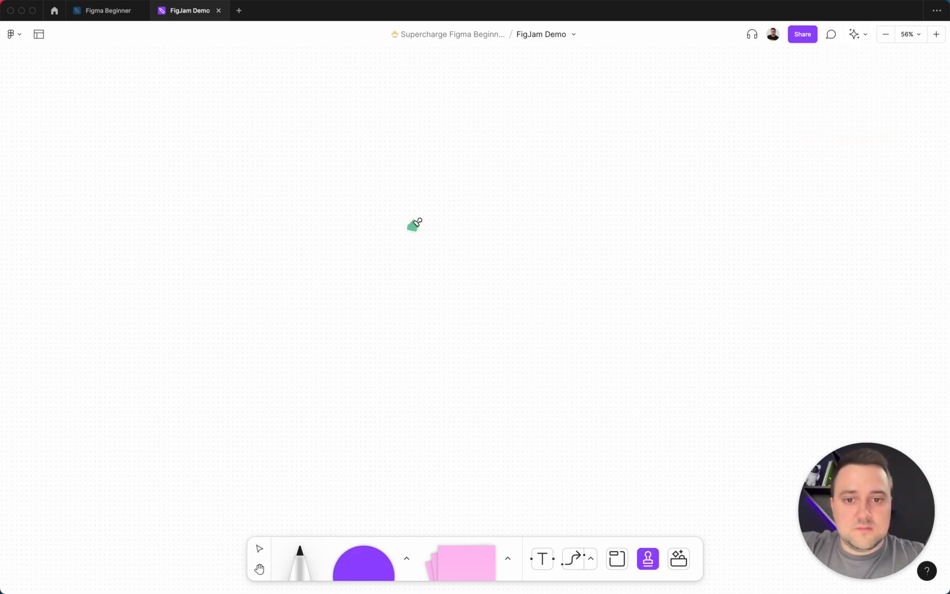
click(416, 223)
click(437, 205)
click(408, 205)
click(429, 193)
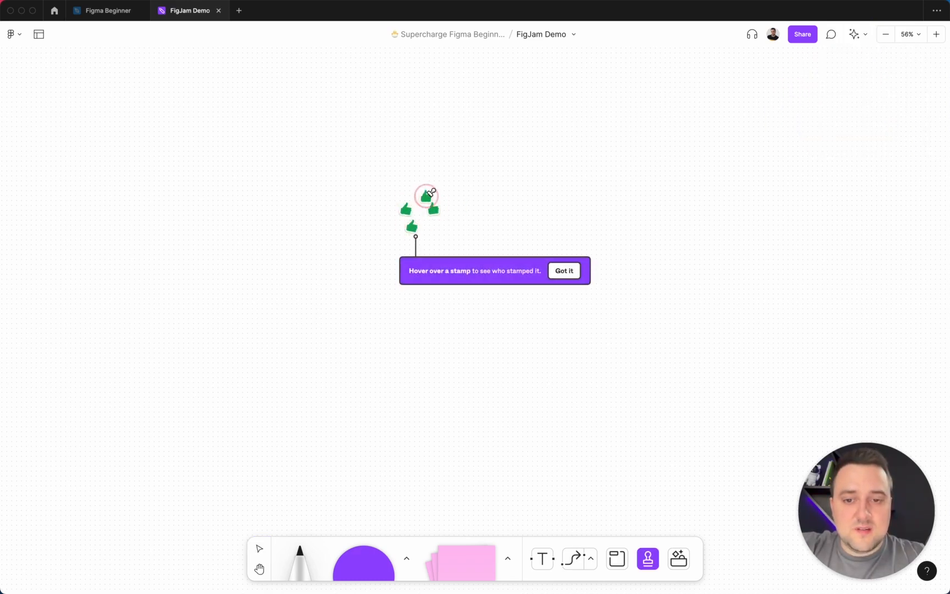
click(564, 270)
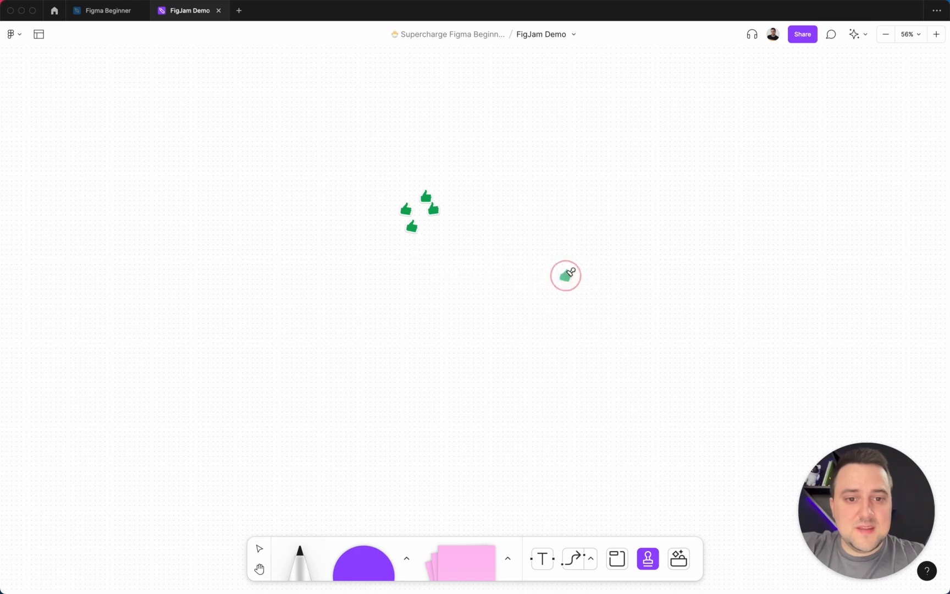
- Start a cursor chat on the canvas, enter "//" and close it
click(856, 34)
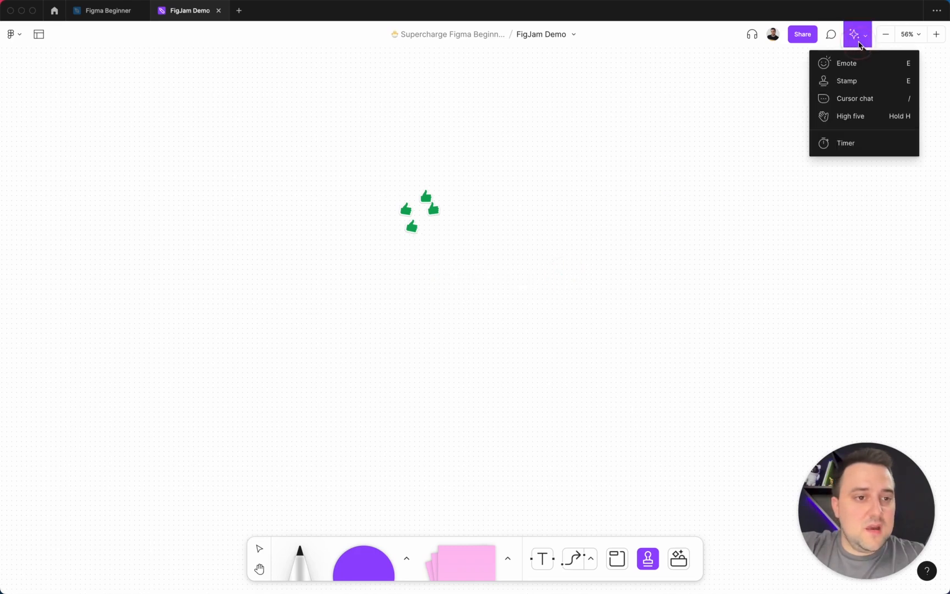
click(858, 98)
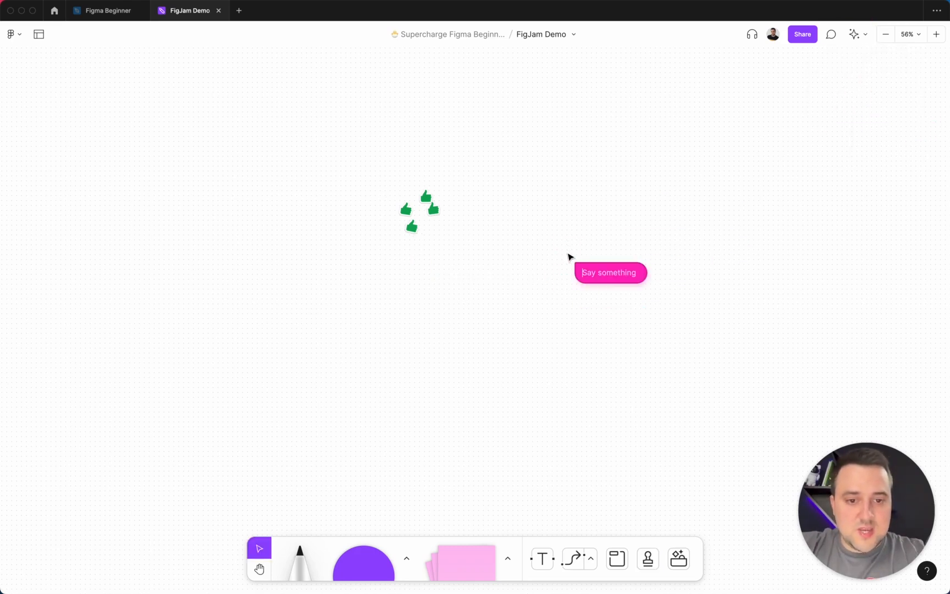
text(hi)
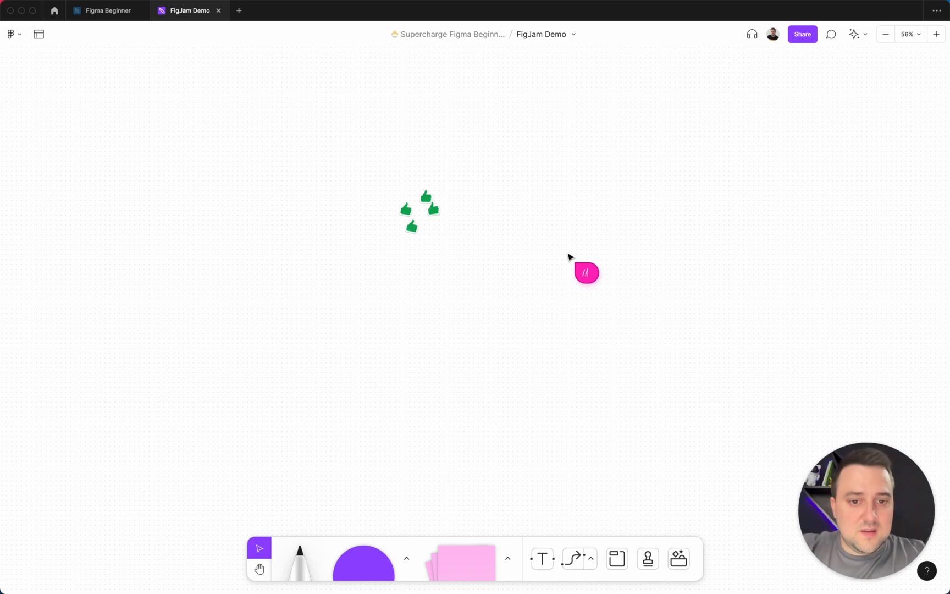
key(Return)
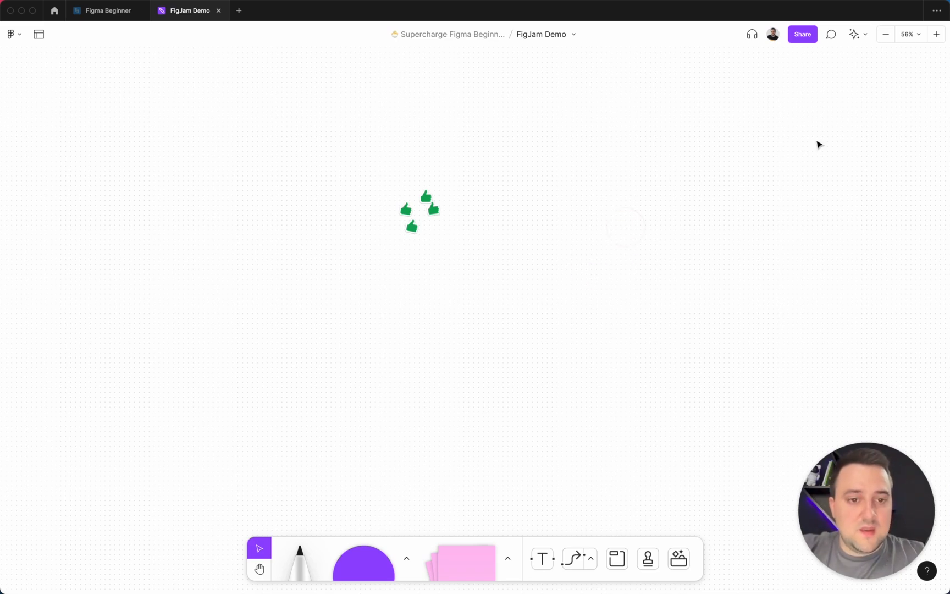
- Try the High five option, and view the session timer before closing it without starting it
click(854, 34)
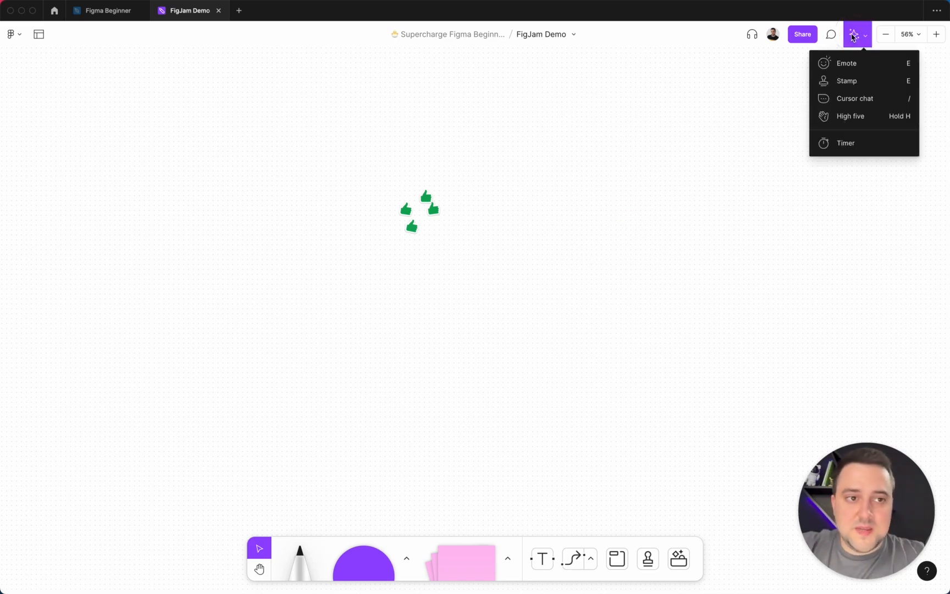
click(840, 116)
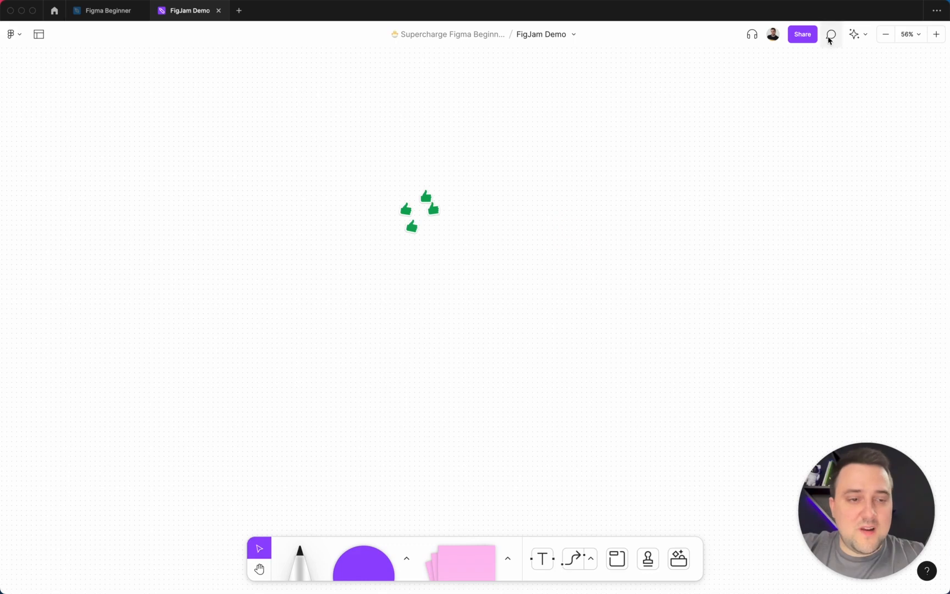
click(855, 35)
click(844, 148)
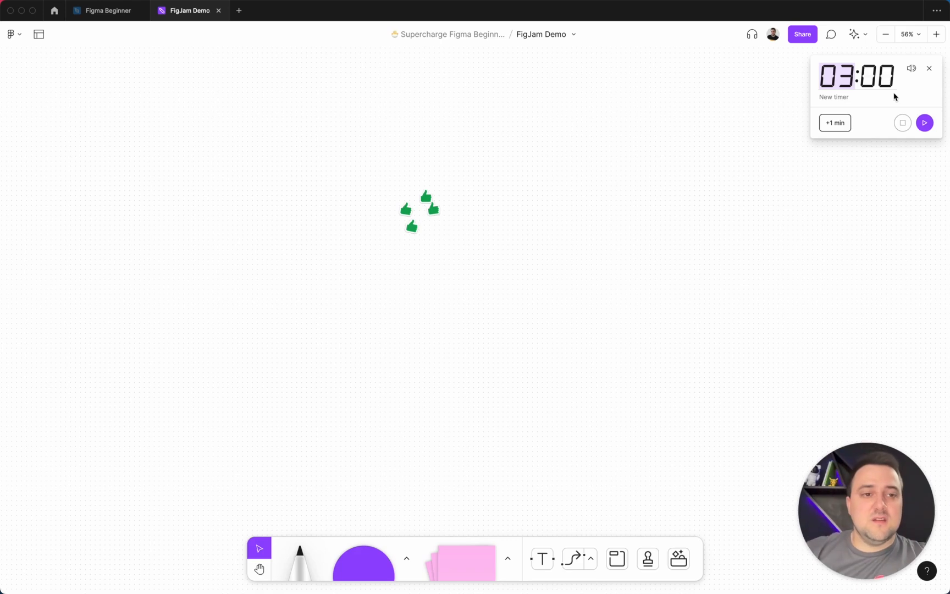
click(930, 69)
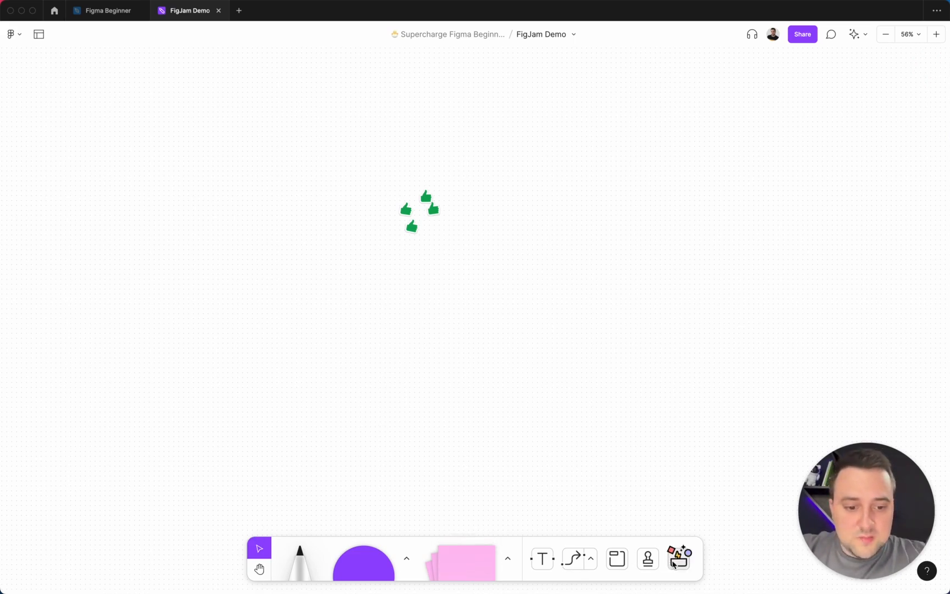
- Draw a black marker line below the stamps, and add yellow highlighter strokes over it and looped around the stamps
click(300, 558)
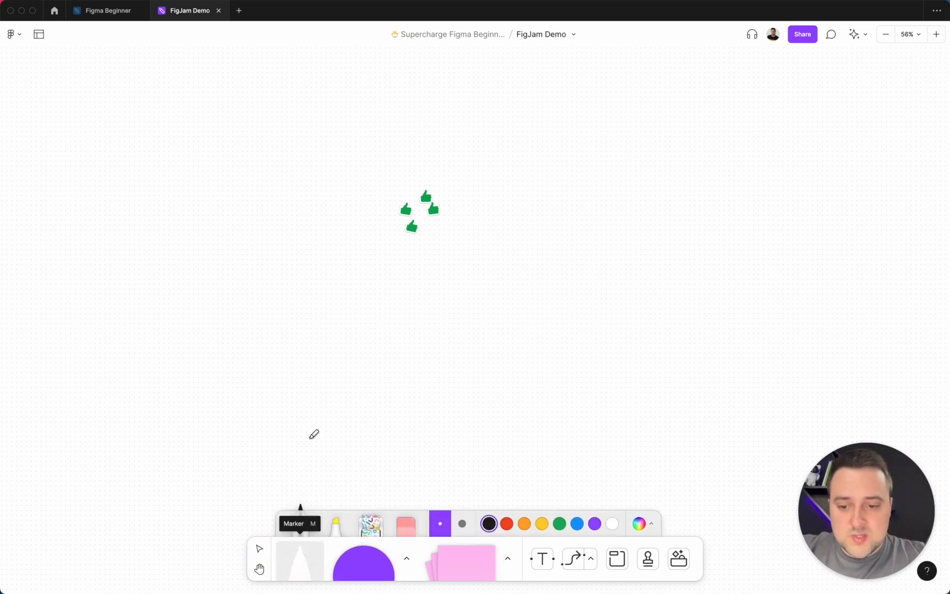
mouse_move(284, 383)
mouse_down()
mouse_move(344, 361)
mouse_move(426, 376)
mouse_up()
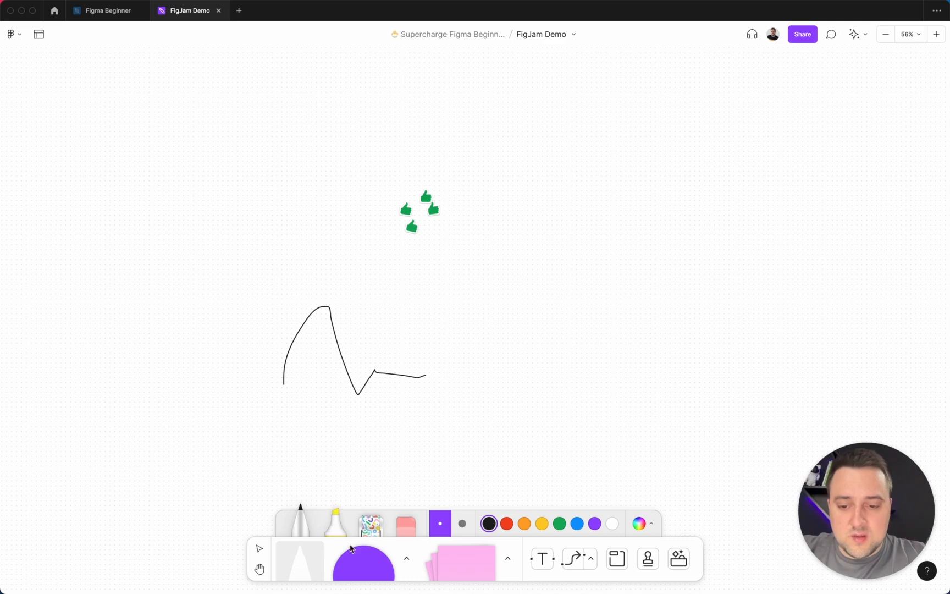
click(336, 520)
mouse_move(300, 344)
mouse_down()
mouse_move(314, 373)
mouse_move(378, 340)
mouse_up()
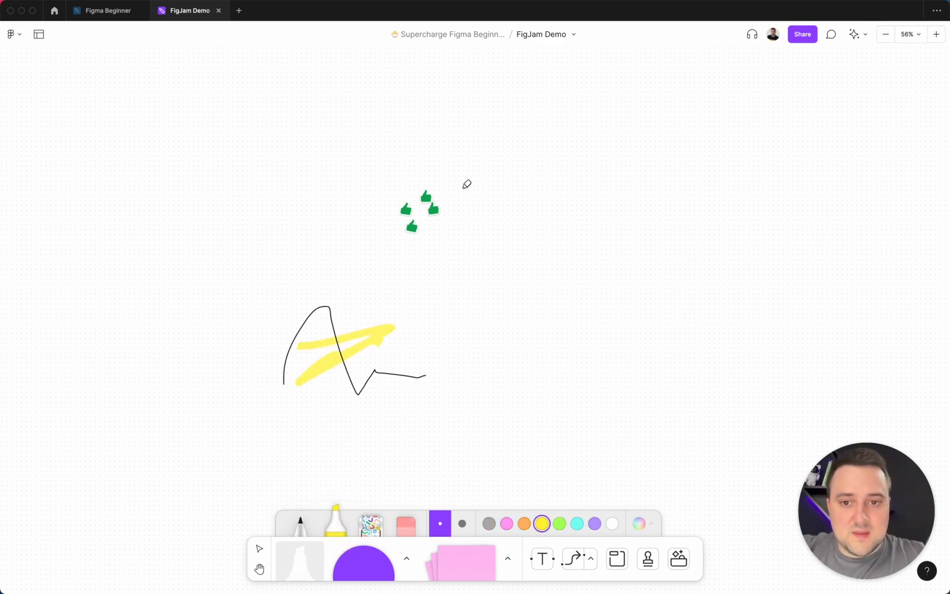
mouse_move(464, 183)
mouse_down()
mouse_move(364, 237)
mouse_move(344, 135)
mouse_move(522, 254)
mouse_up()
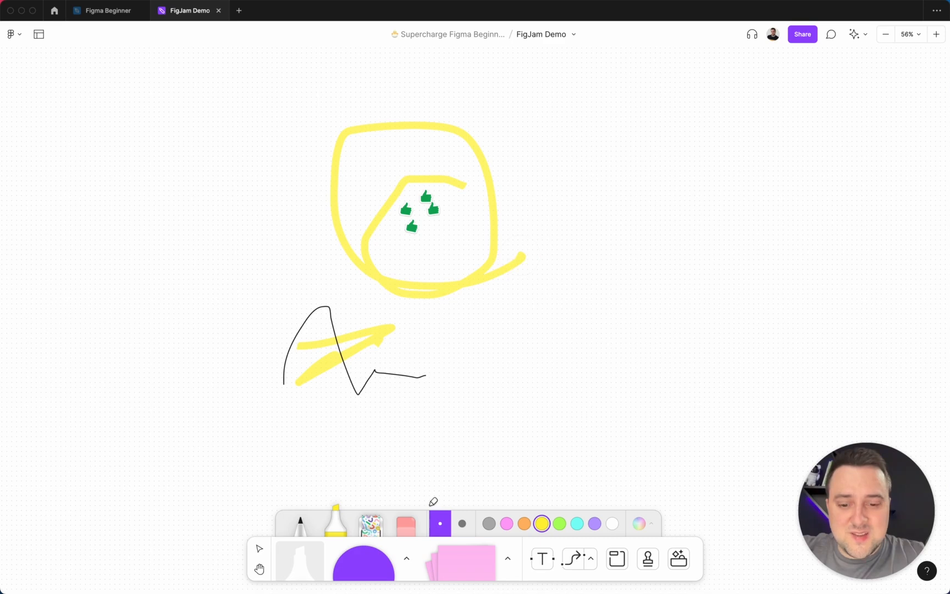
- Lay three strips of confetti-patterned washi tape across the canvas: one vertical, one diagonal and one horizontal
click(373, 525)
drag(512, 304, 514, 437)
drag(589, 344, 452, 508)
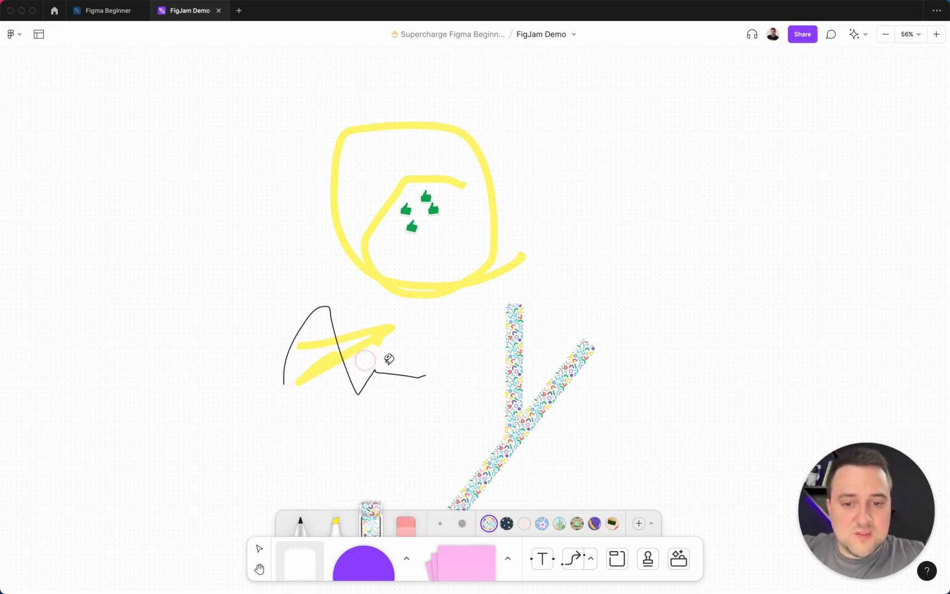
drag(357, 360, 650, 363)
- Erase the marker, highlighter and washi tape strokes, keeping the thumbs-up stamps, and leave the drawing tools
click(406, 522)
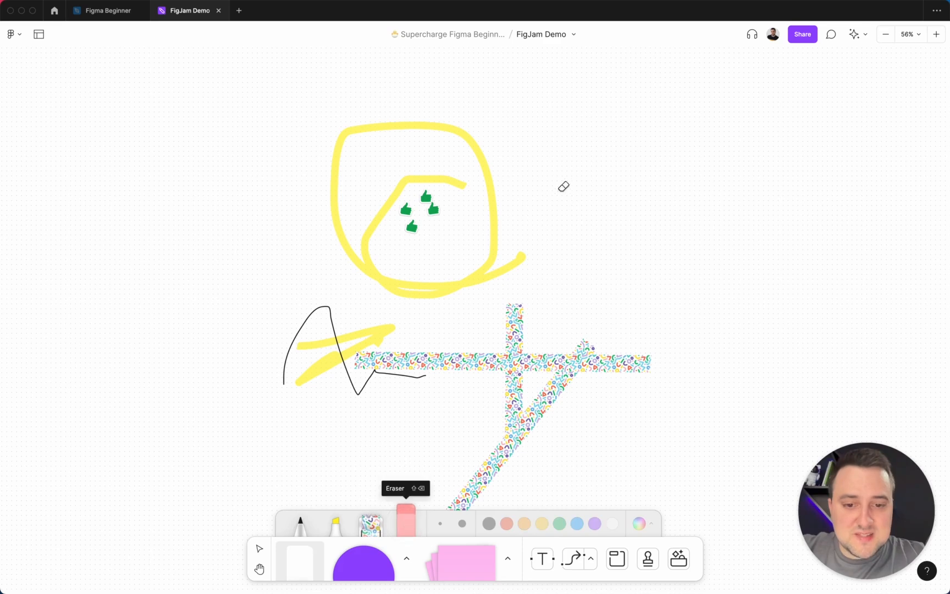
mouse_move(515, 313)
mouse_down()
mouse_move(511, 337)
mouse_move(547, 412)
mouse_move(320, 316)
mouse_move(439, 274)
mouse_up()
scroll(440, 274, up, 2)
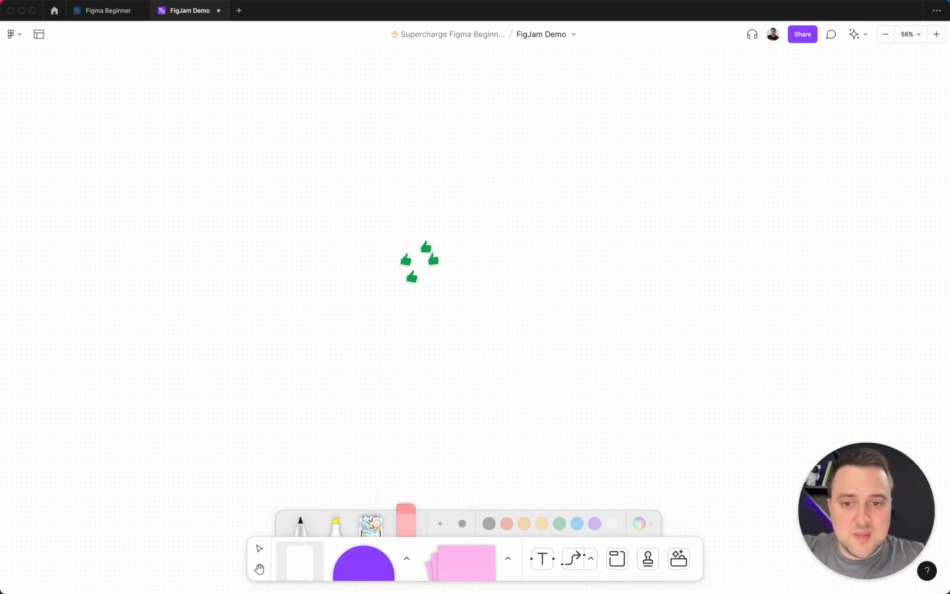
mouse_move(448, 312)
mouse_down()
mouse_move(416, 234)
mouse_move(406, 332)
mouse_up()
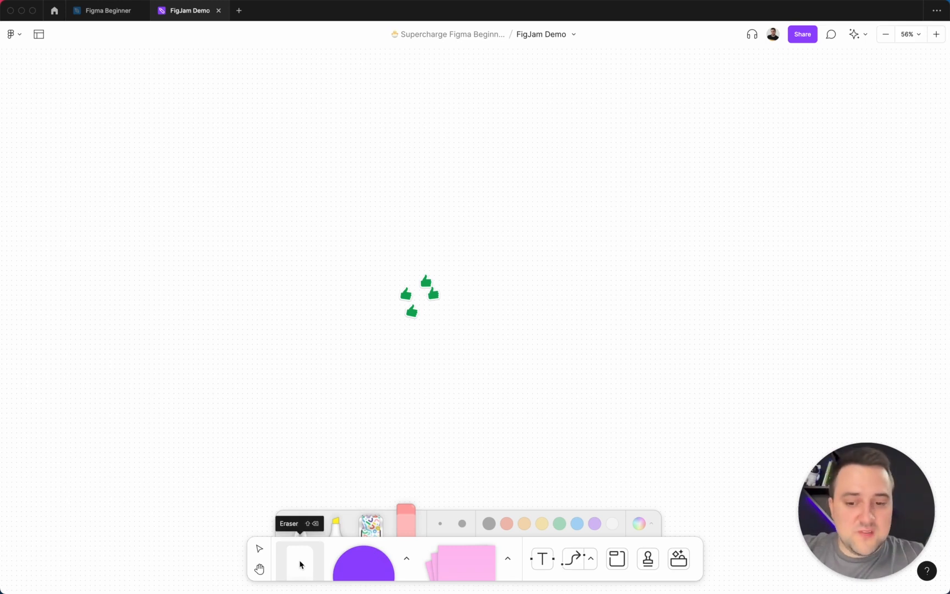
click(314, 568)
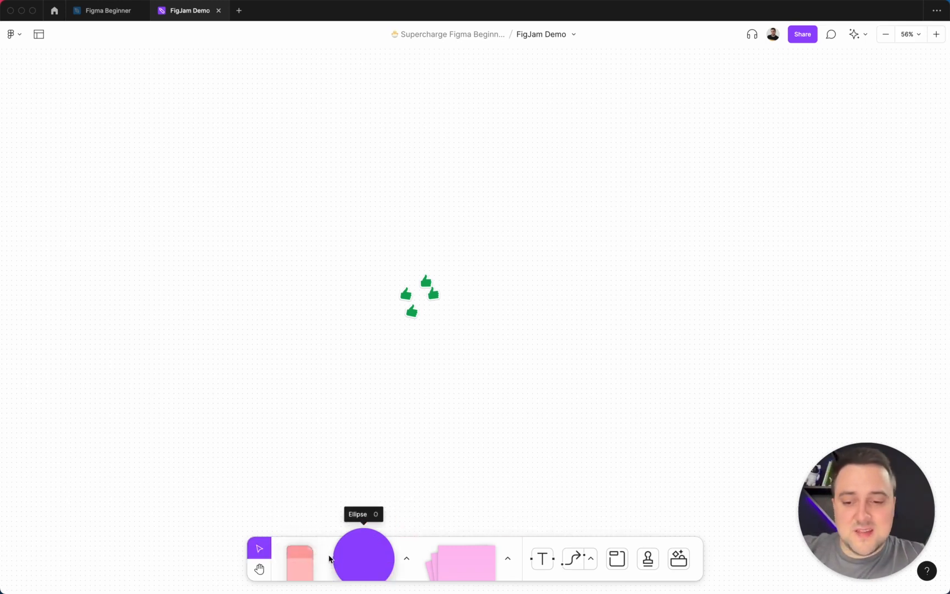
- Place a purple ellipse above and to the left of the stamps and display the other available shapes
click(371, 553)
click(227, 188)
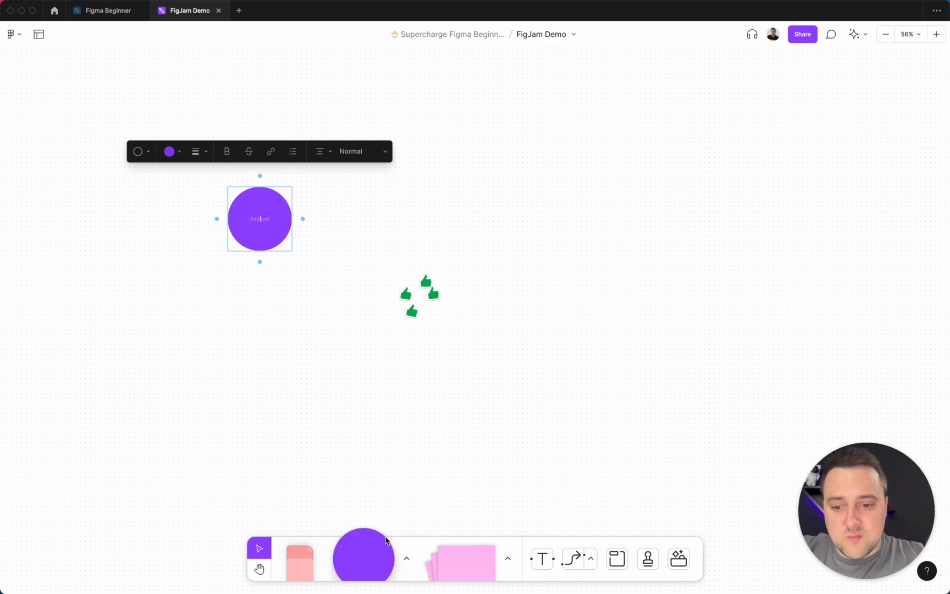
click(407, 558)
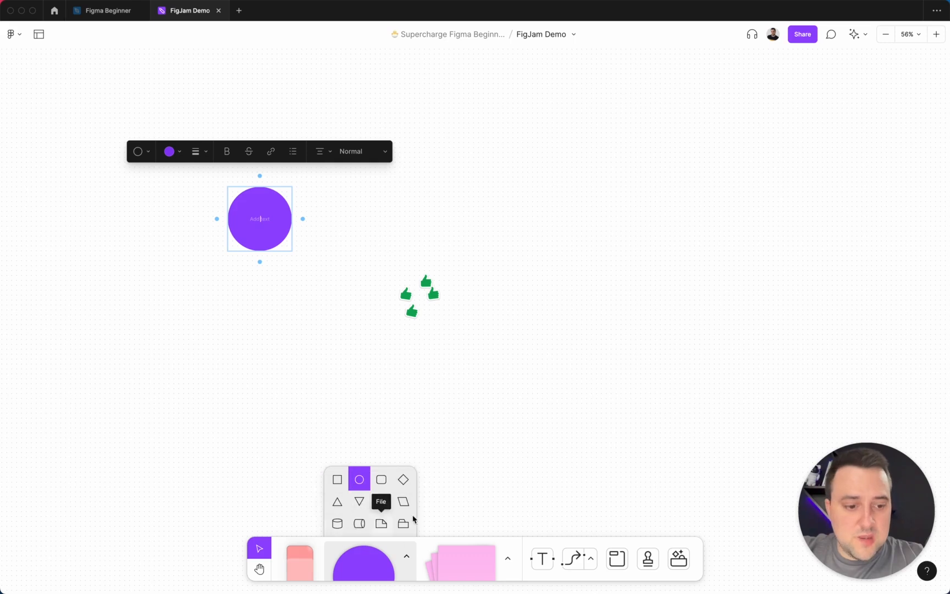
- Place two blank pink sticky notes side by side to the right of the stamps
click(483, 565)
click(520, 253)
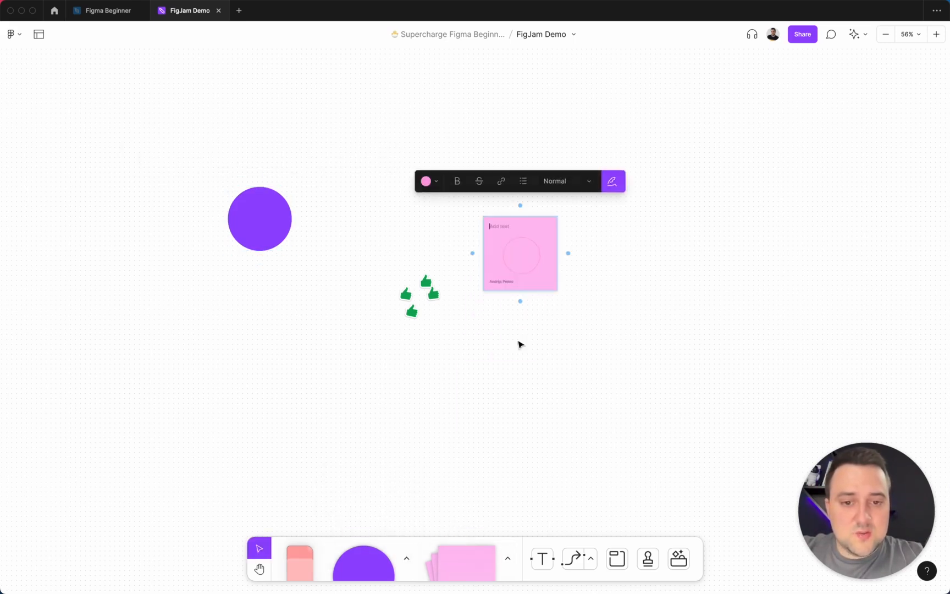
click(465, 555)
click(599, 248)
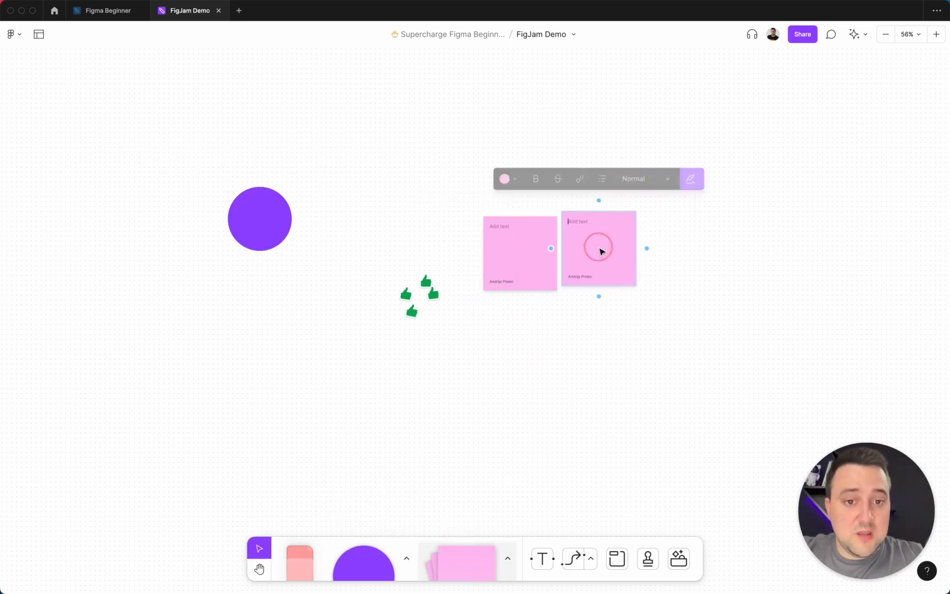
- Place a third blank pink sticky note directly above the one nearest the thumbs-up stamps
click(596, 378)
click(471, 561)
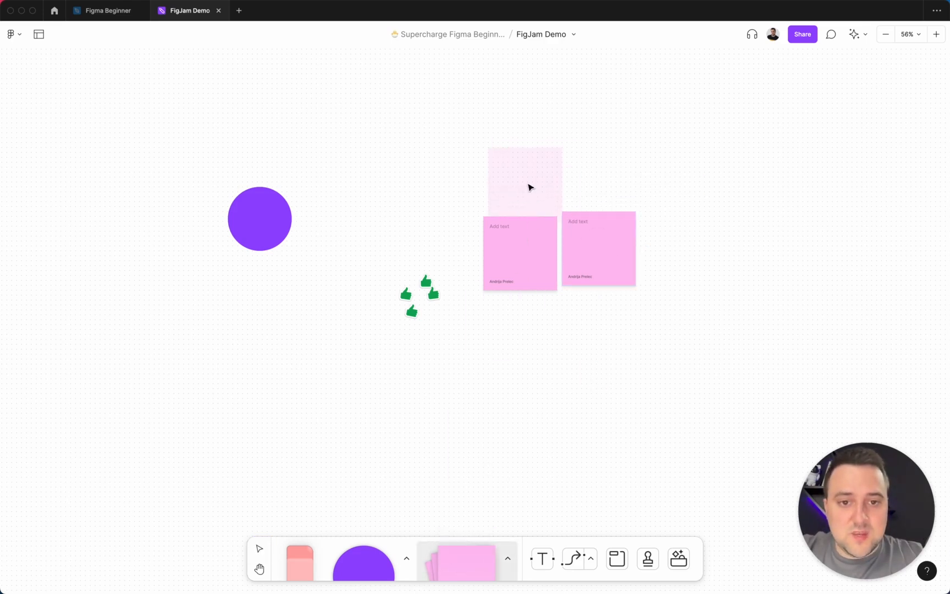
click(522, 178)
click(653, 166)
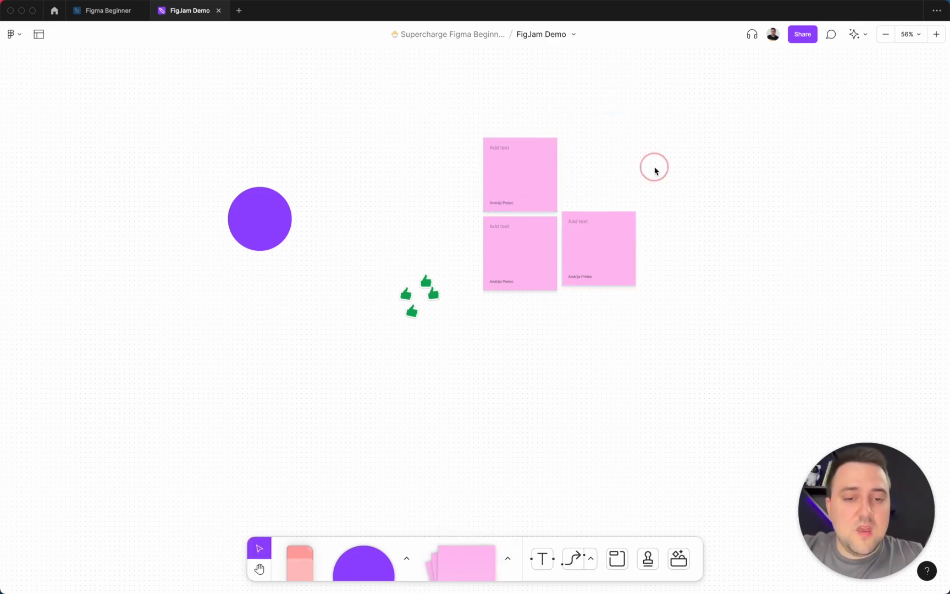
- Draw an elbow connector from the sticky note furthest from the stamps to the underside of the upper sticky note
scroll(656, 169, down, 5)
scroll(656, 171, right, 3)
scroll(654, 171, up, 5)
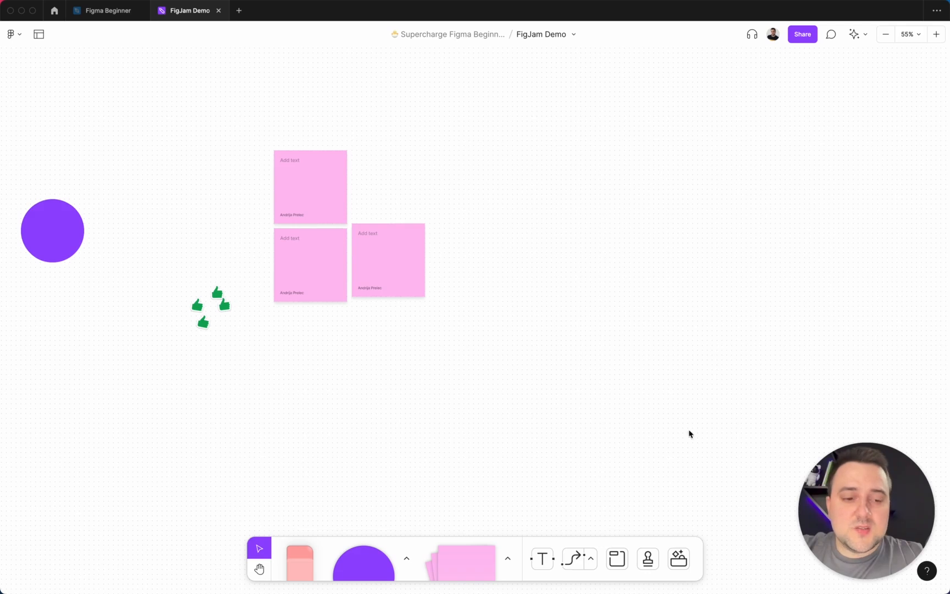
scroll(514, 300, left, 5)
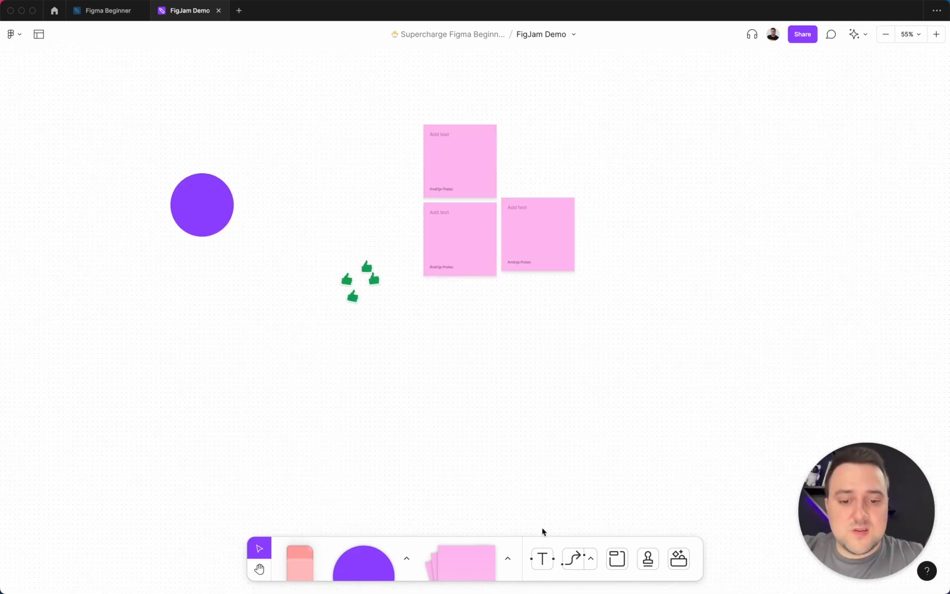
click(542, 558)
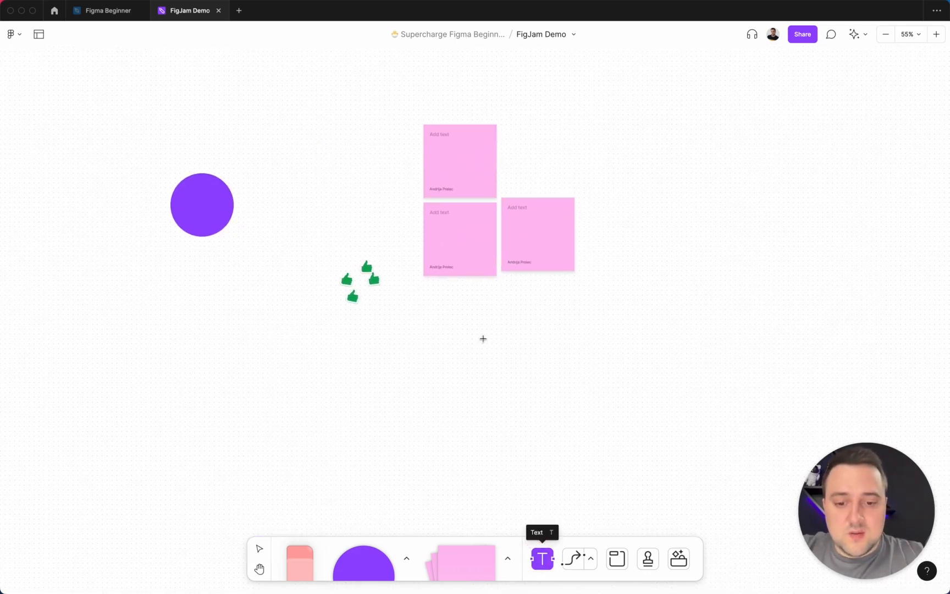
click(572, 559)
drag(528, 234, 459, 199)
- Display the wheel of available stamps and dismiss it without placing one
key(e)
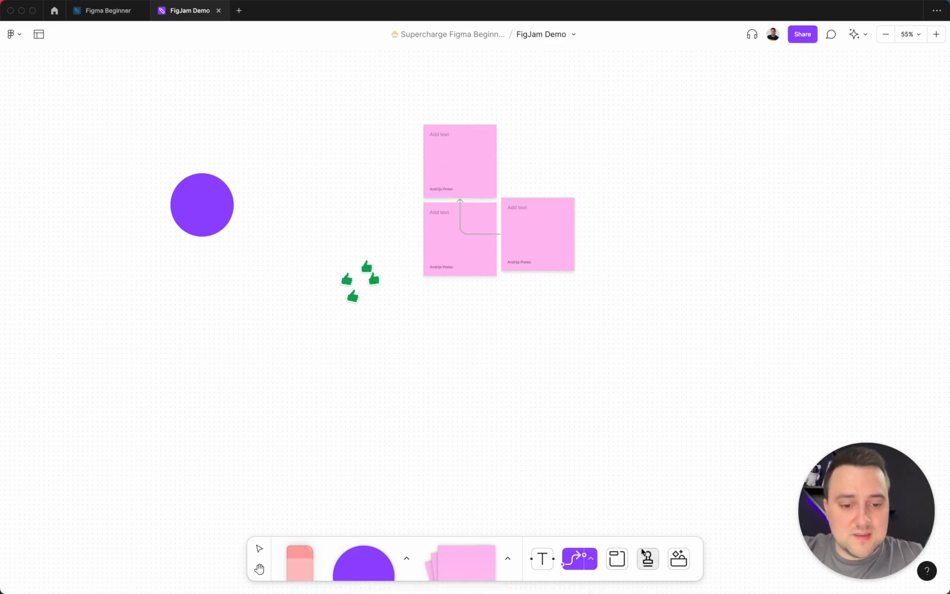
click(679, 559)
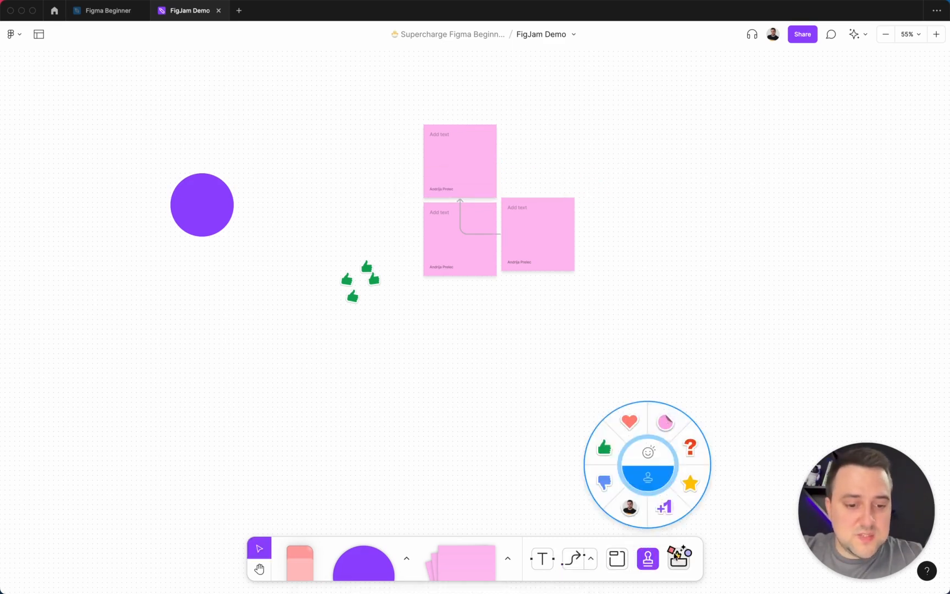
click(612, 560)
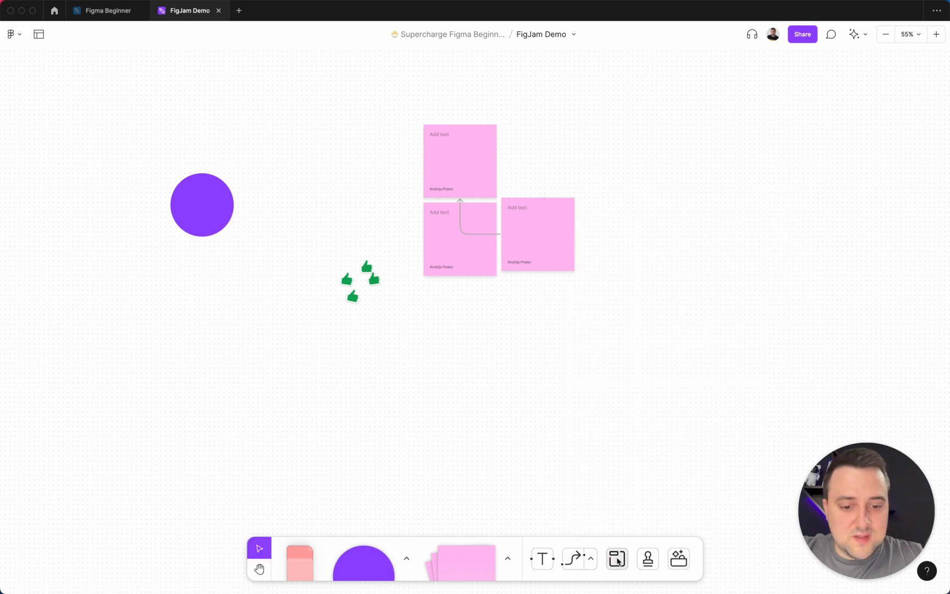
- Move around the board with the Hand tool to examine the circle, stamps and sticky notes
click(258, 569)
drag(227, 348, 452, 373)
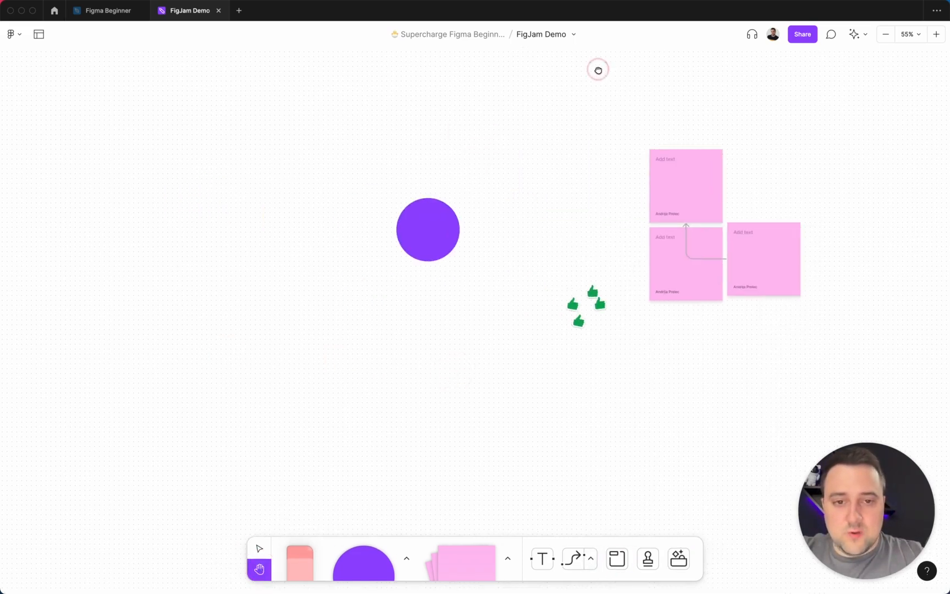
drag(598, 70, 330, 273)
drag(430, 401, 431, 261)
drag(479, 291, 330, 290)
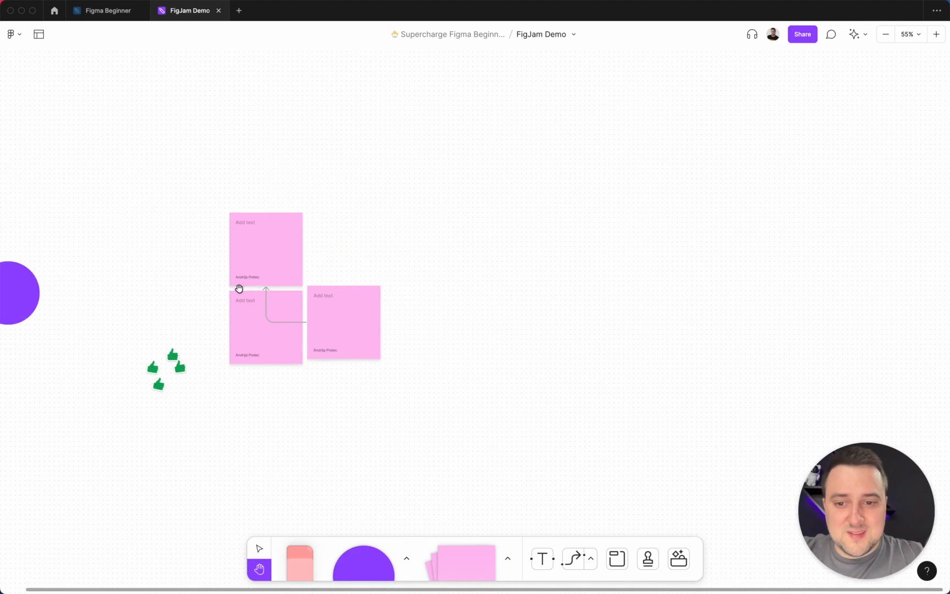
drag(240, 287, 331, 286)
drag(379, 262, 379, 298)
drag(389, 333, 409, 292)
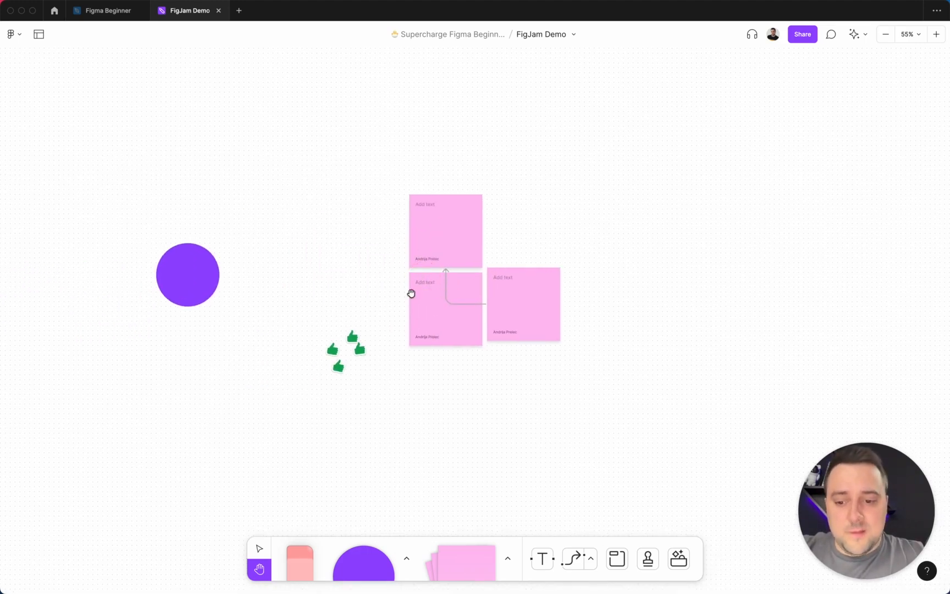
- Select the purple circle, stamps, sticky notes and connector together and delete them to clear the board
click(260, 547)
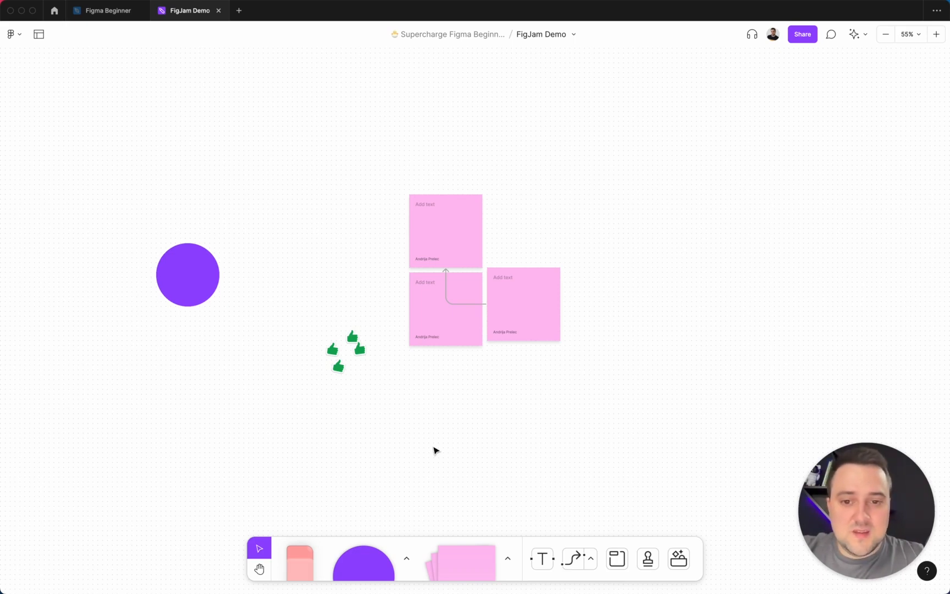
drag(670, 409, 141, 176)
key(Delete)
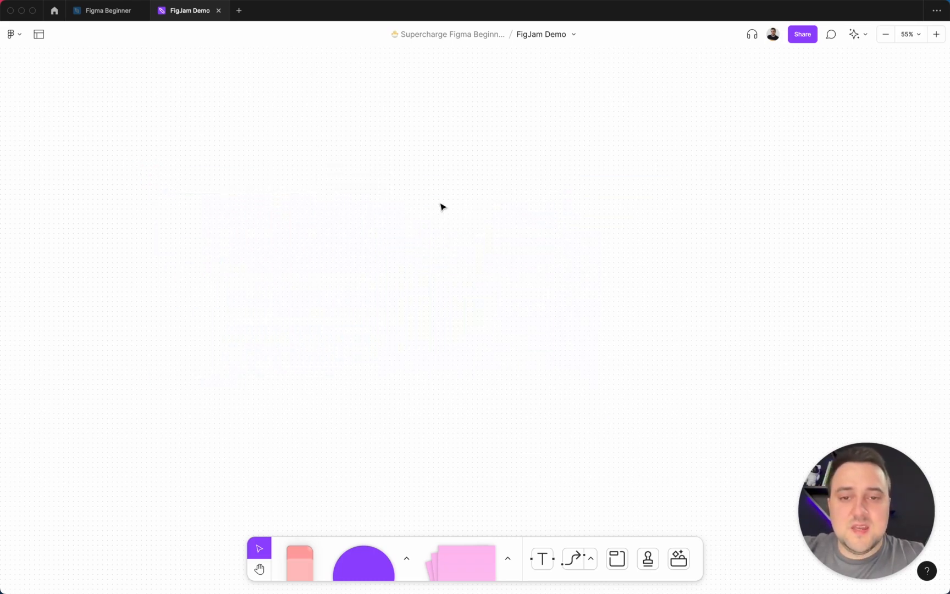